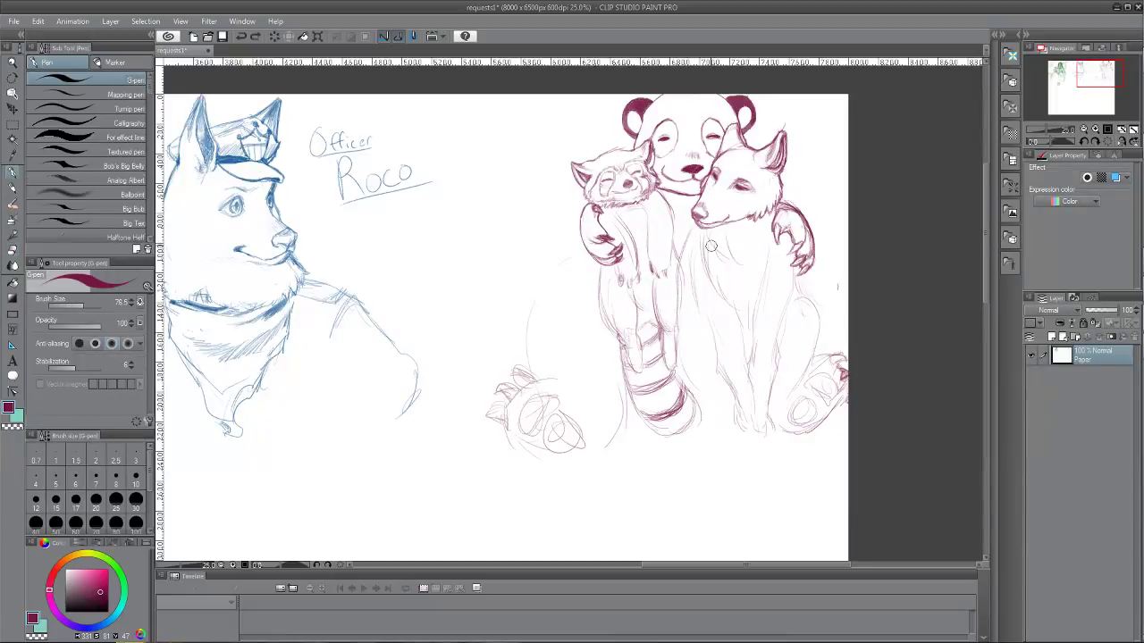
key("p")
With the pencil, rough in the wolf's lower body, back and legs using light strokes.
left_click_drag(699, 230, 695, 293)
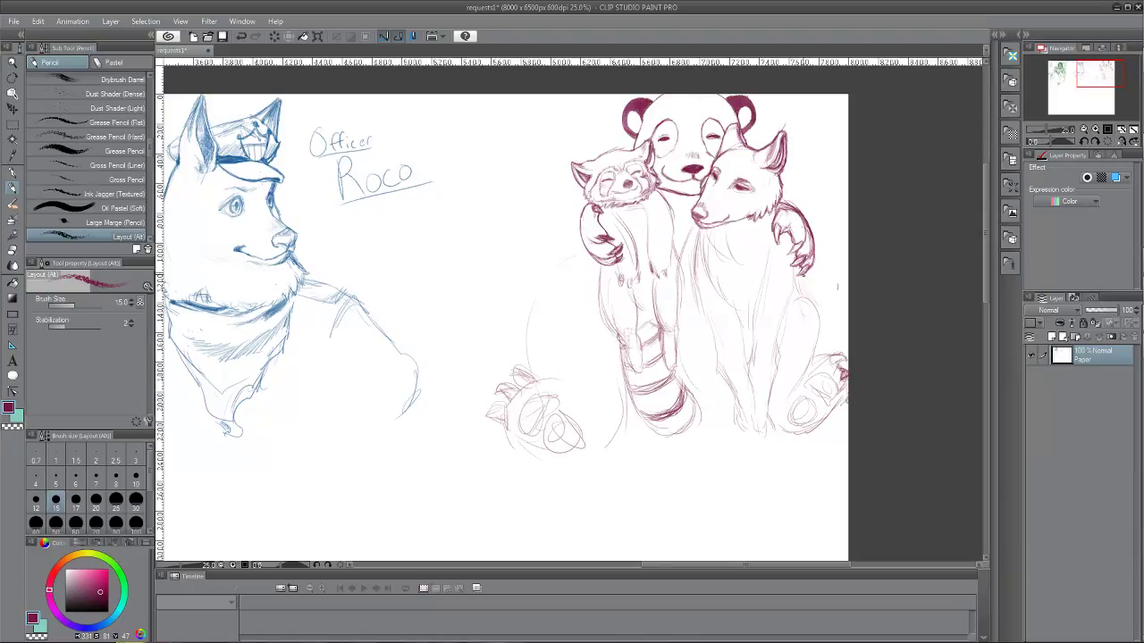
mouse_move(804, 274)
left_mouse_down()
mouse_move(825, 349)
mouse_move(792, 407)
mouse_move(797, 420)
mouse_move(763, 445)
mouse_move(790, 454)
mouse_move(770, 462)
mouse_move(786, 464)
mouse_move(769, 456)
mouse_move(784, 465)
left_mouse_up()
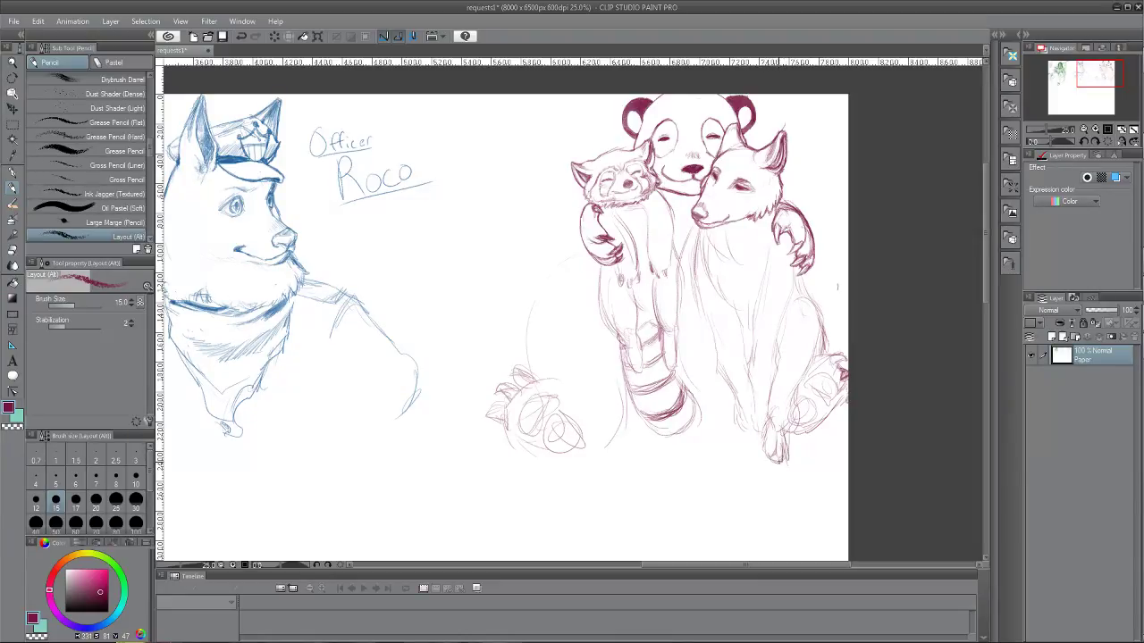
Duplicate the Paper layer as Paper Copy and add an empty Layer 1 above it.
left_click(1072, 355)
key("ctrl+c")
key("ctrl+v")
left_click(1052, 337)
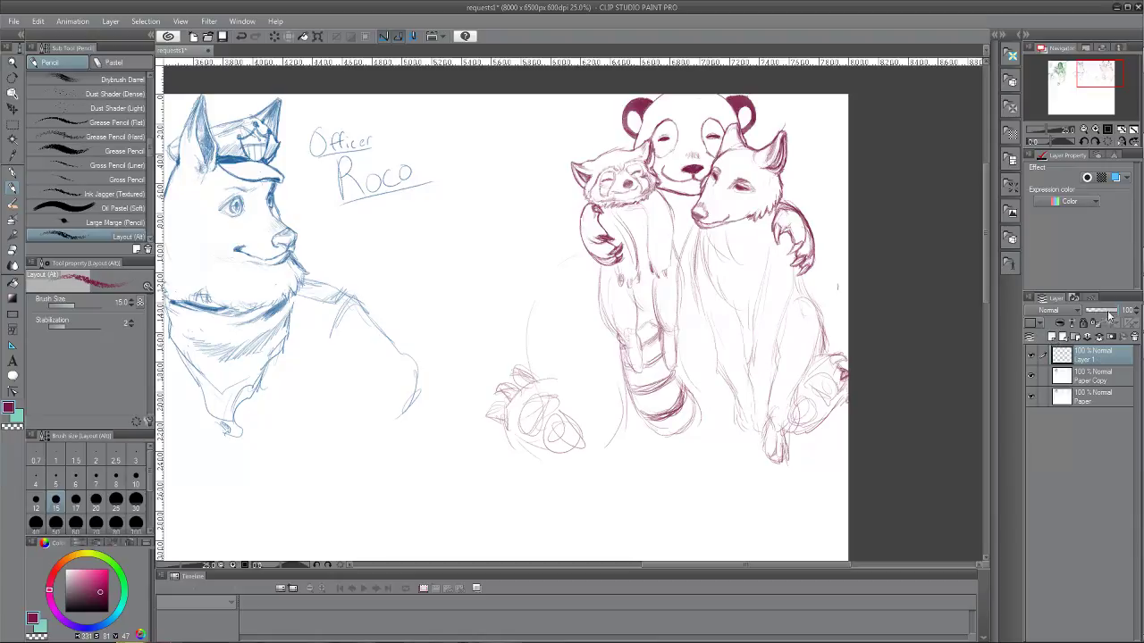
Maximize the program window and start a new Paper layer from the Layer menu.
left_click(110, 23)
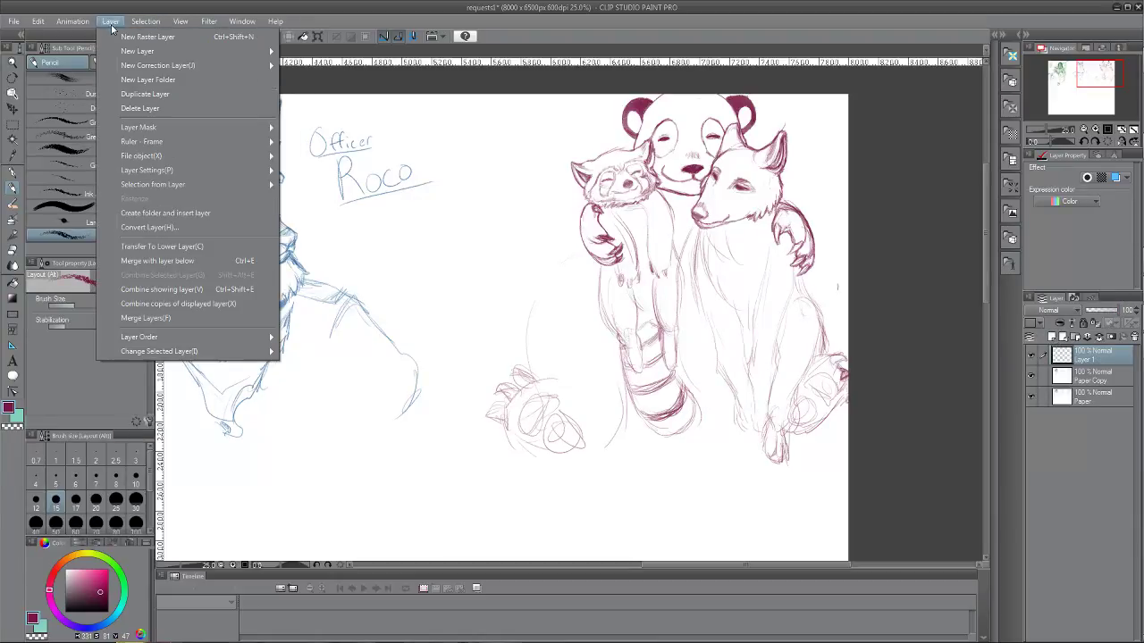
mouse_move(265, 50)
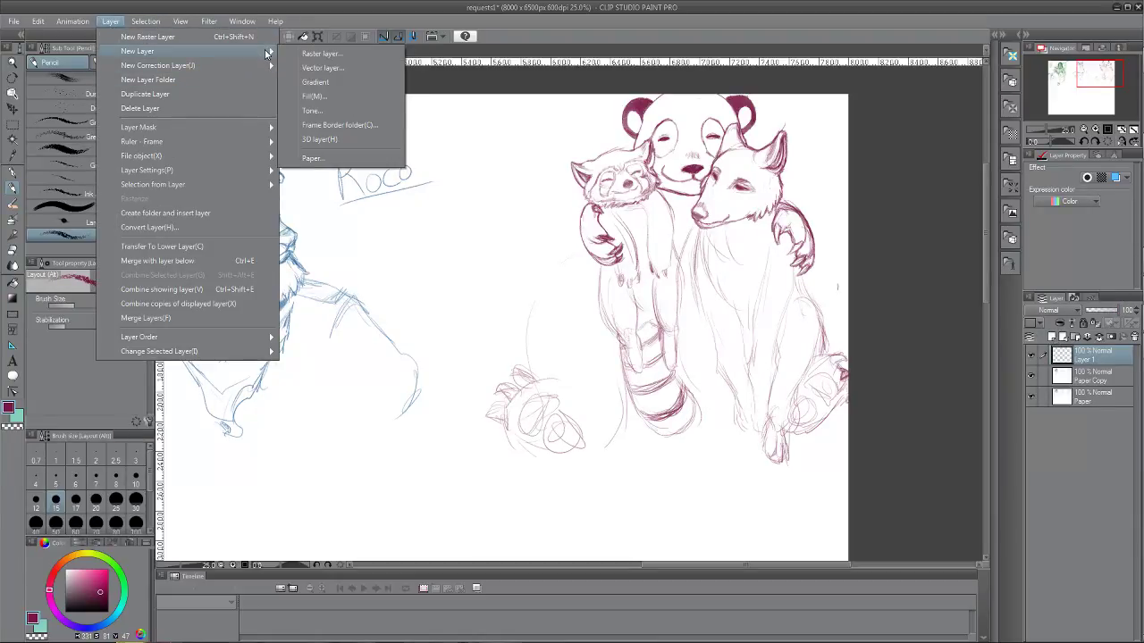
left_click(308, 9)
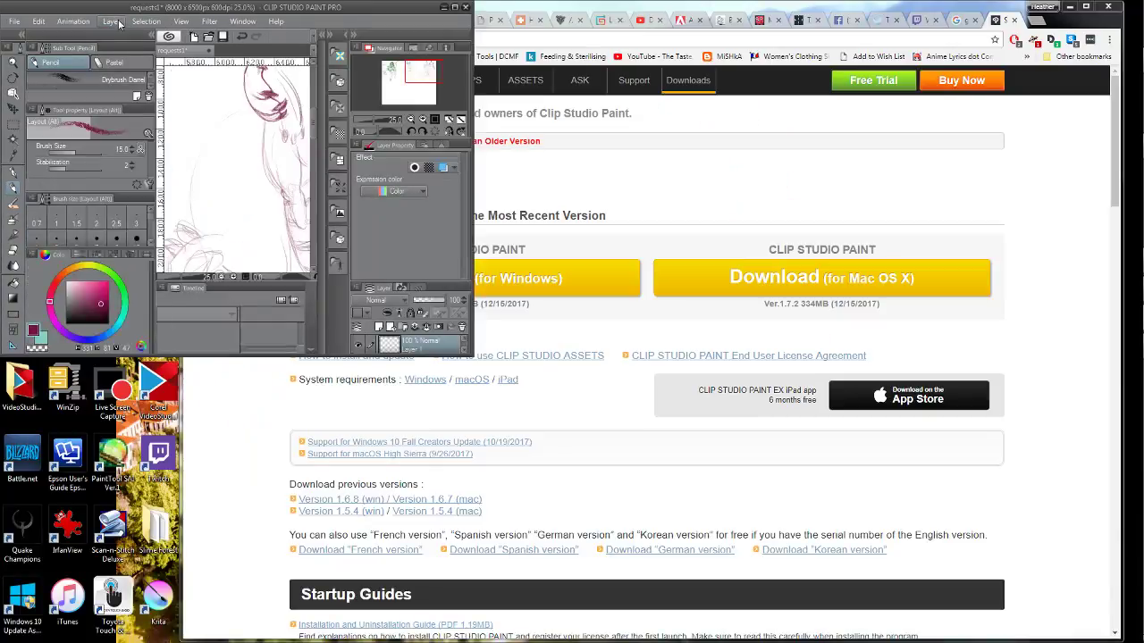
left_click(119, 25)
left_click(121, 23)
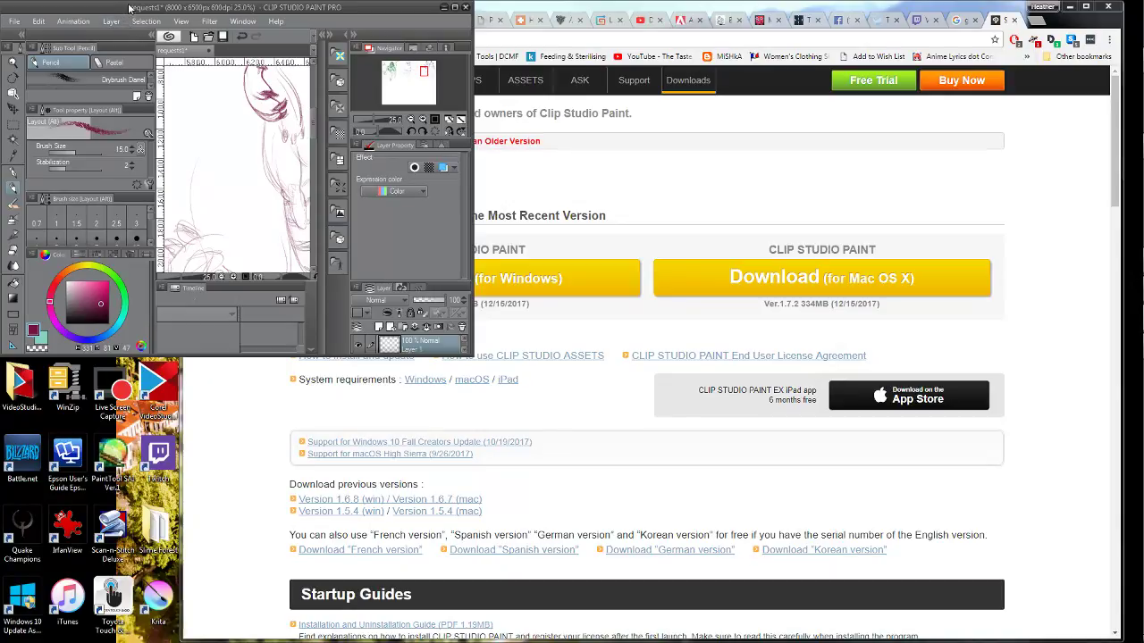
left_click(455, 7)
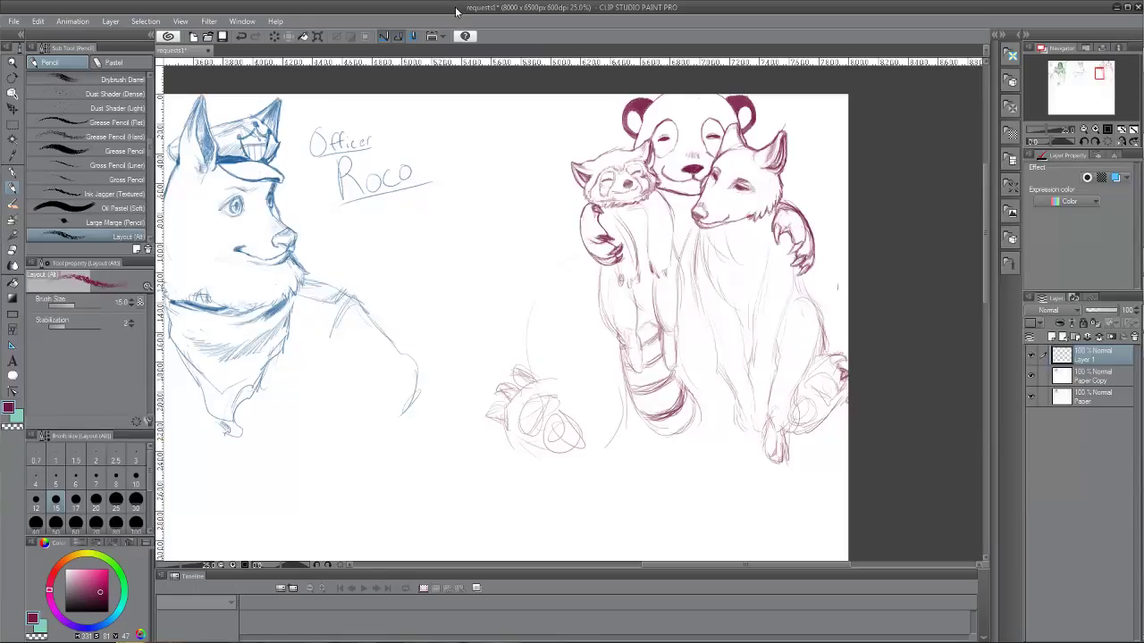
left_click(111, 23)
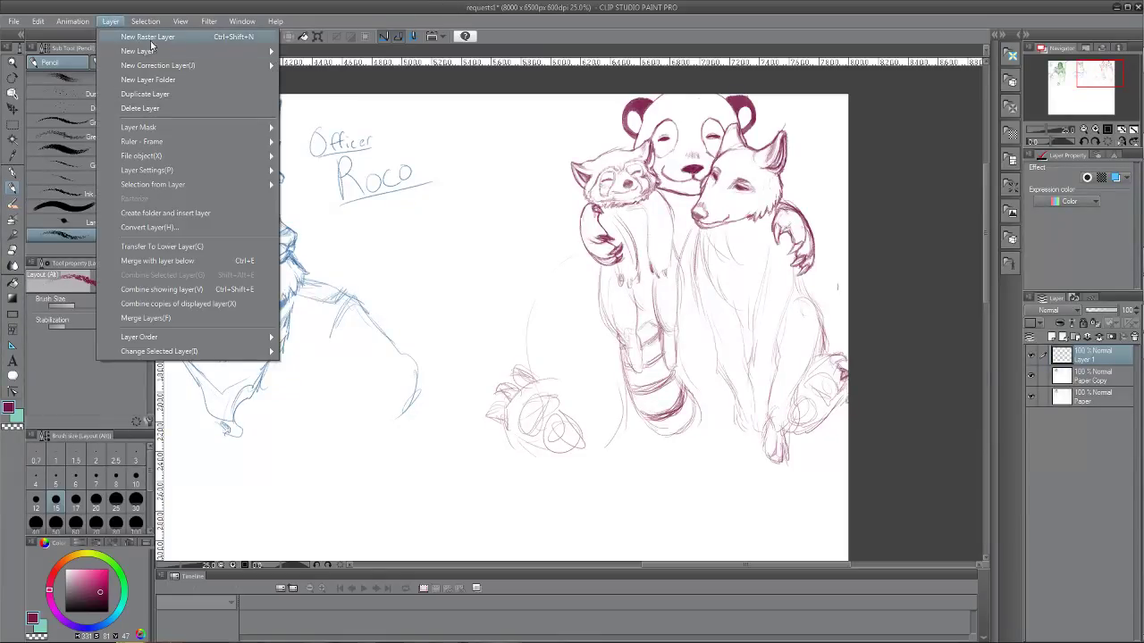
mouse_move(250, 57)
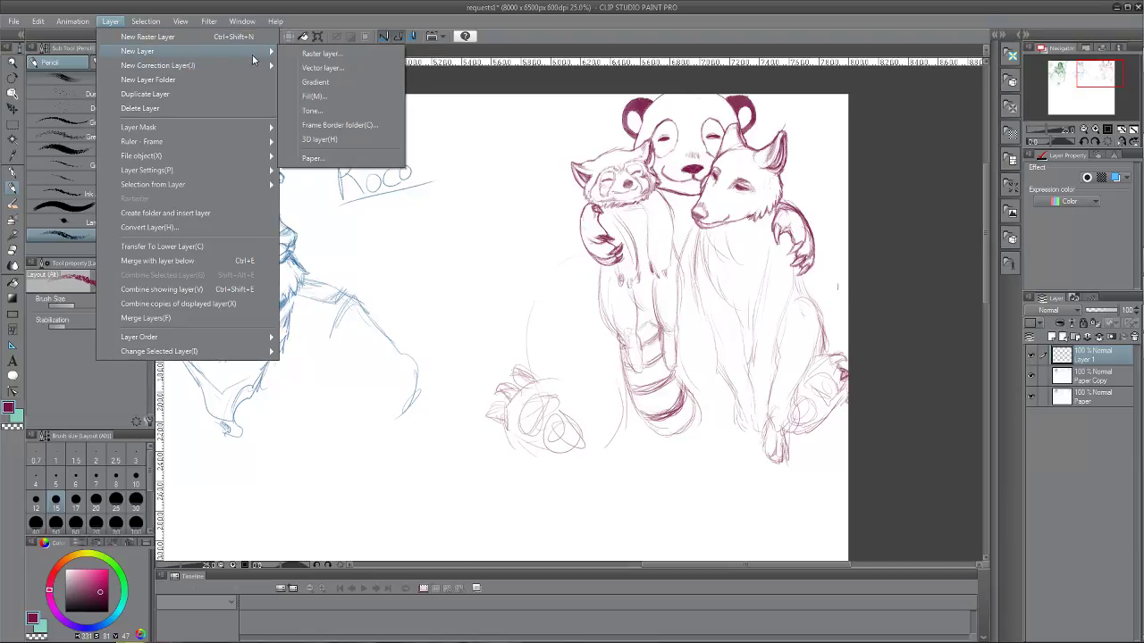
left_click(313, 159)
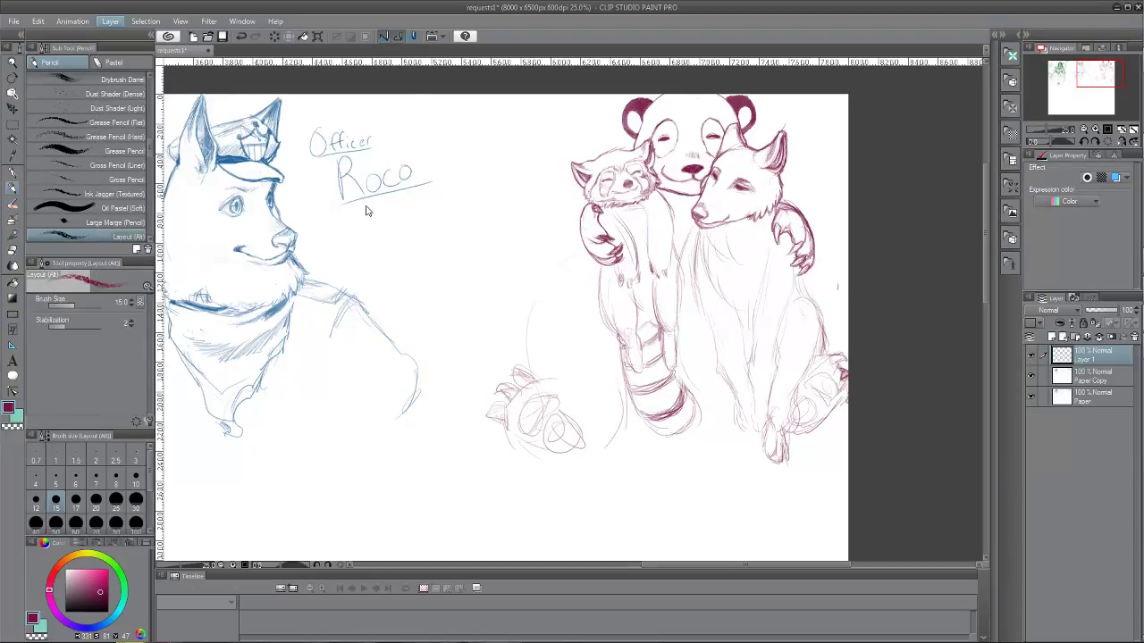
Make the new paper layer white (FFFFFF) and set Paper Copy's blend mode to Multiply.
left_click_drag(482, 273, 390, 225)
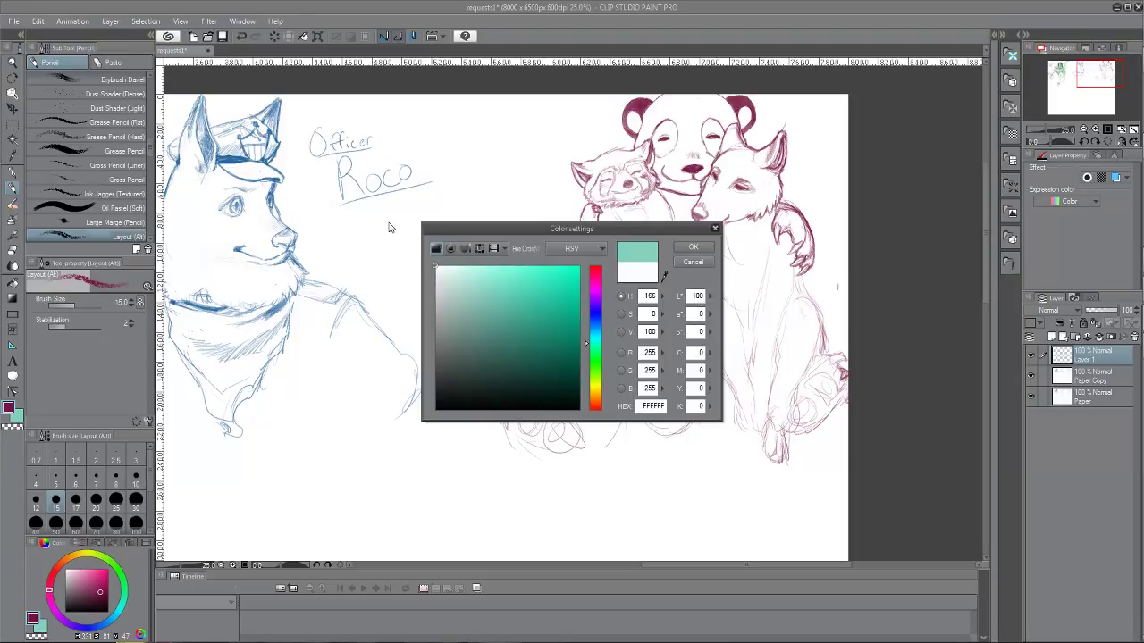
left_click(684, 248)
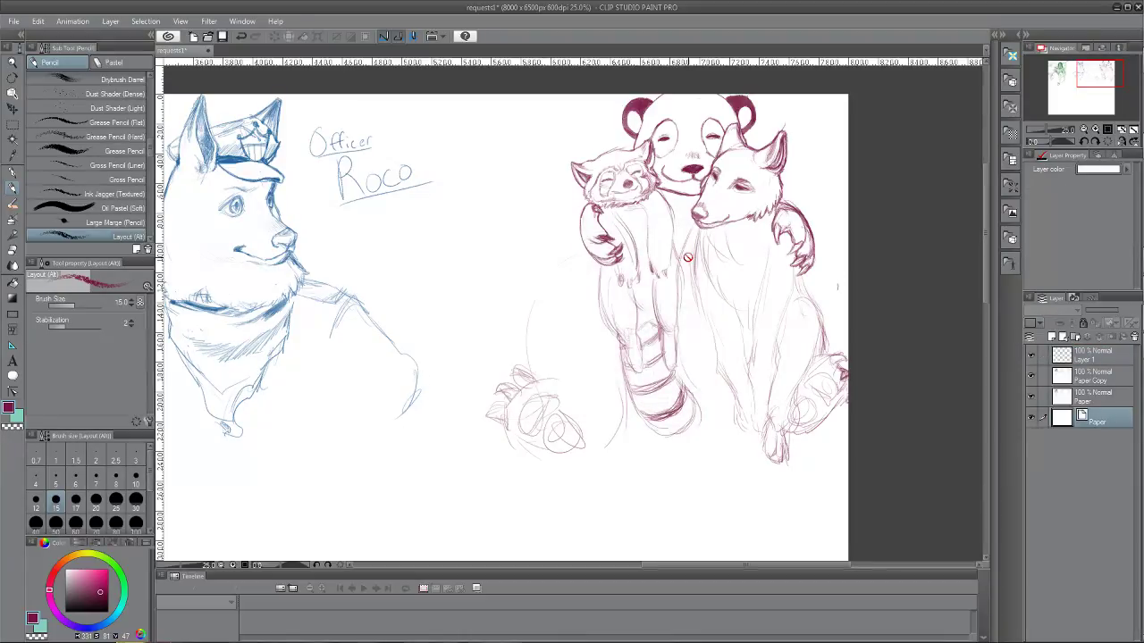
left_click(1078, 382)
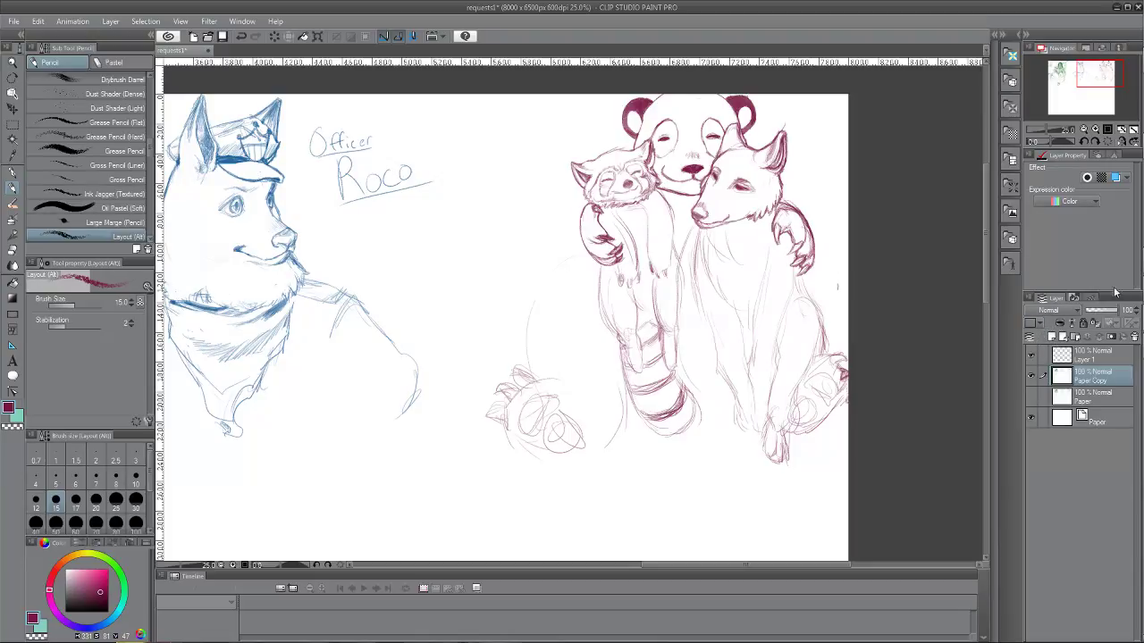
left_click(1072, 310)
left_click(1070, 343)
Add an empty Layer 2 above the Paper layer, undoing a test scribble.
left_click(1099, 417)
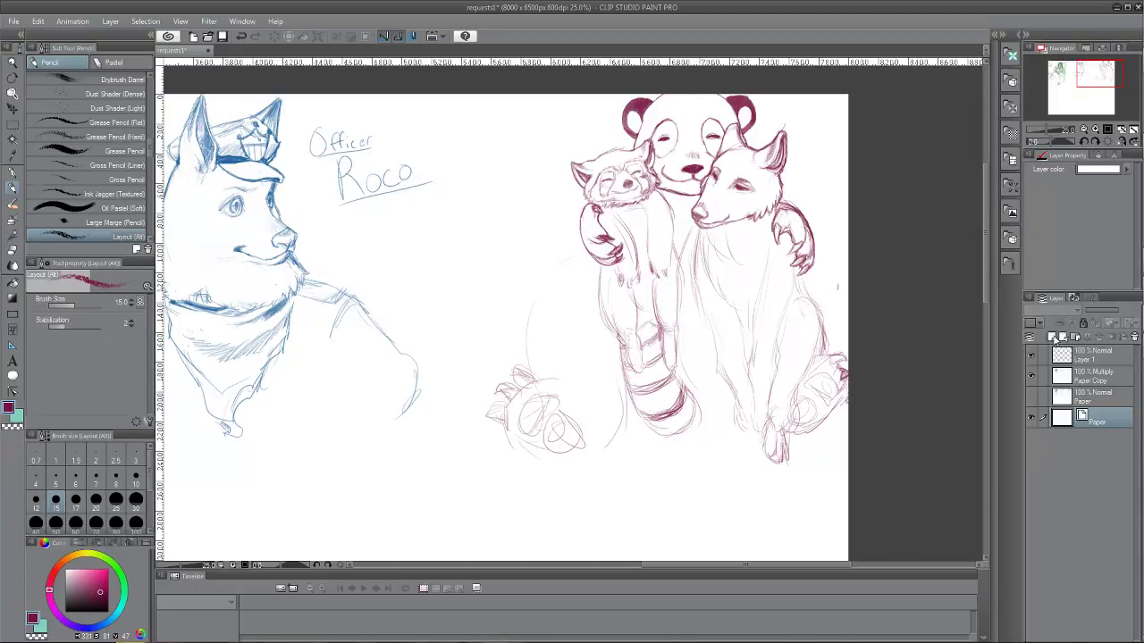
left_click(1052, 337)
mouse_move(829, 518)
left_mouse_down()
mouse_move(790, 487)
mouse_move(808, 455)
left_mouse_up()
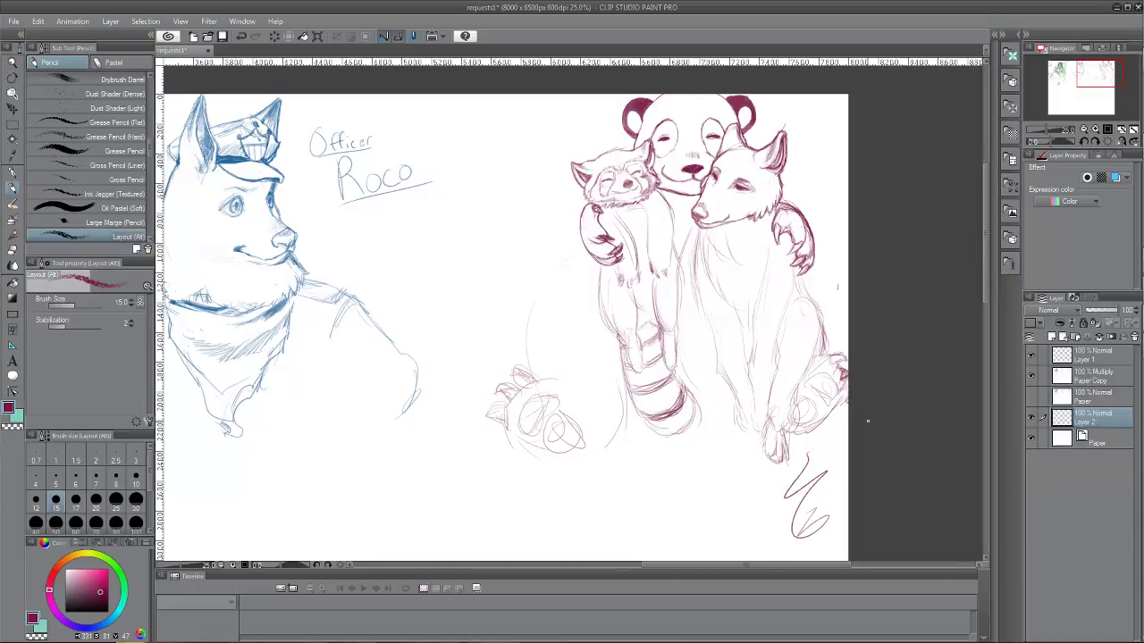
key("ctrl+z")
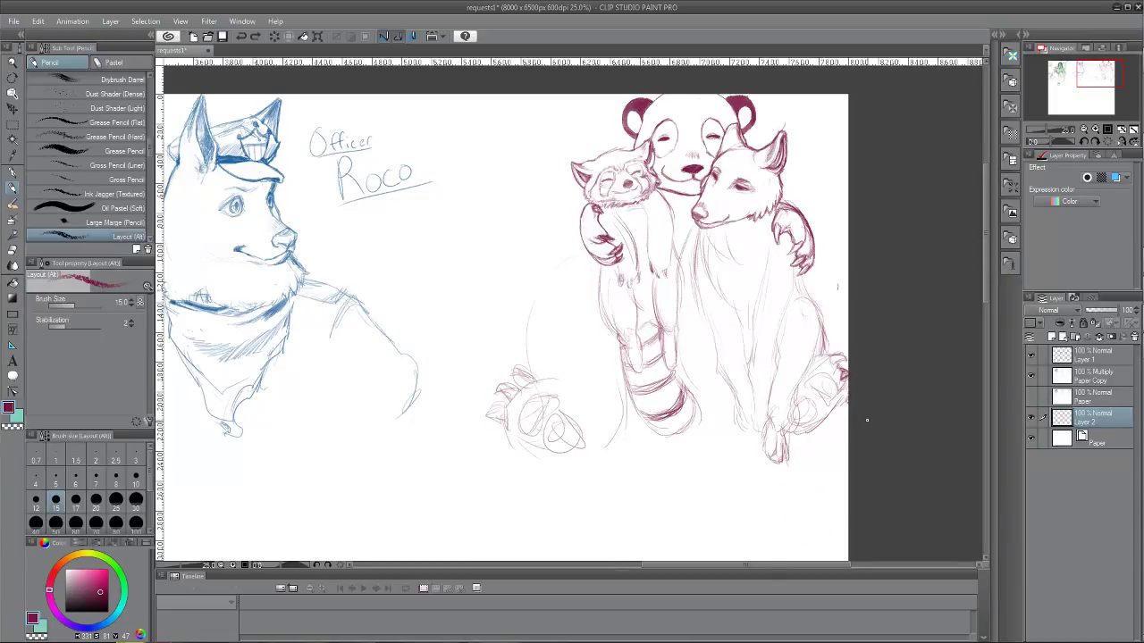
On Paper Copy, erase stray raccoon lines, then redraw the raccoon's body and wolf's paw.
left_click(1097, 373)
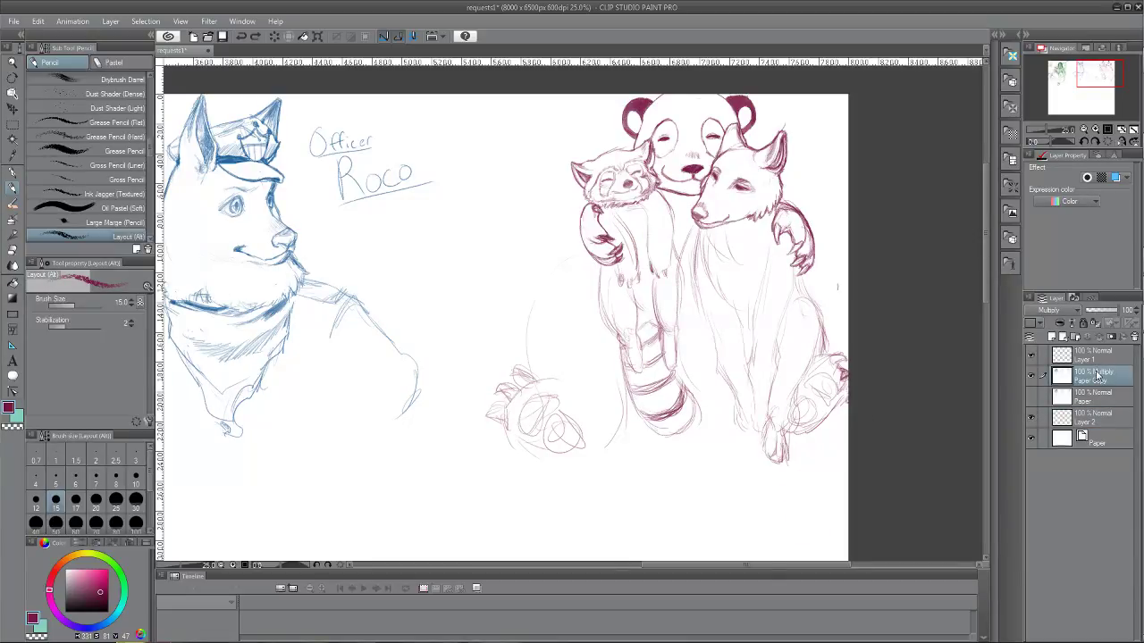
key("e")
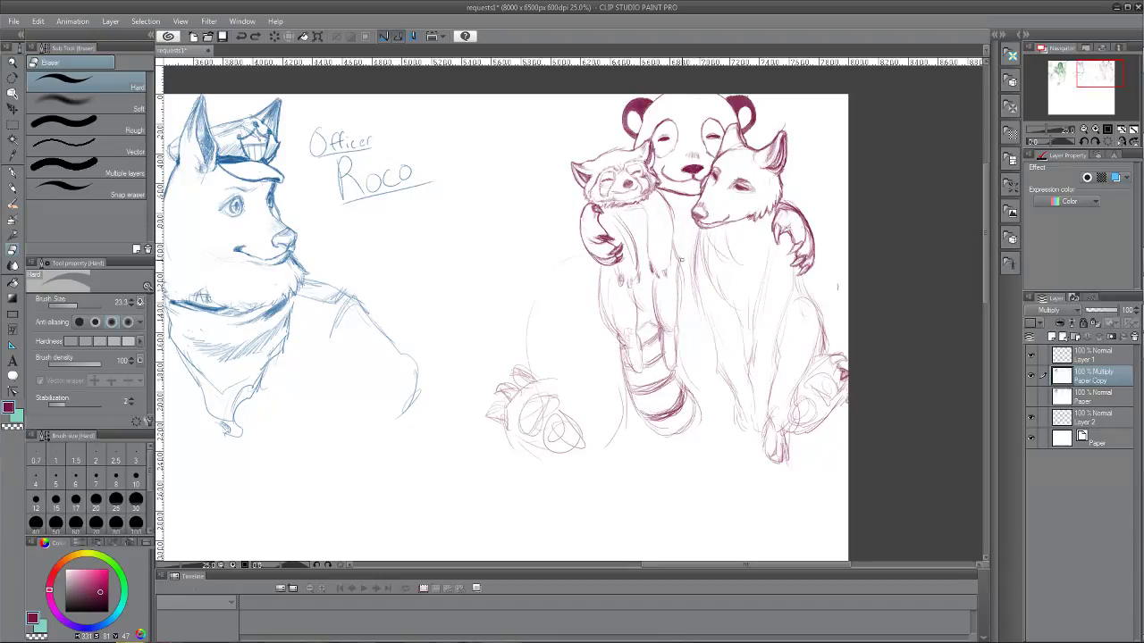
left_click_drag(684, 263, 676, 284)
key("p")
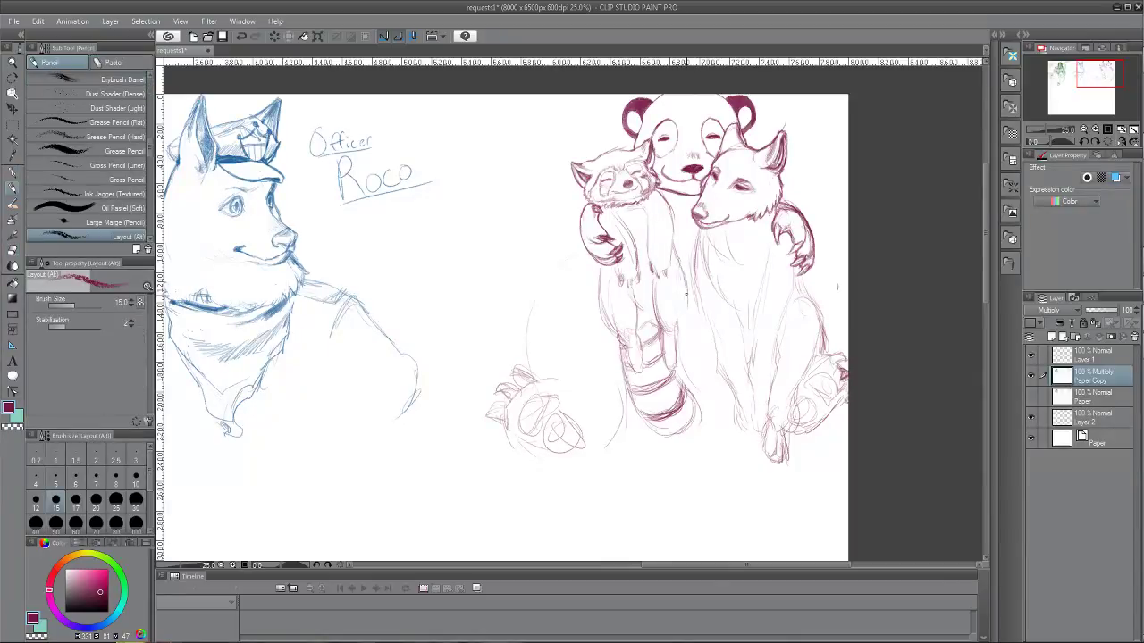
mouse_move(685, 291)
left_mouse_down()
mouse_move(682, 326)
mouse_move(681, 295)
left_mouse_up()
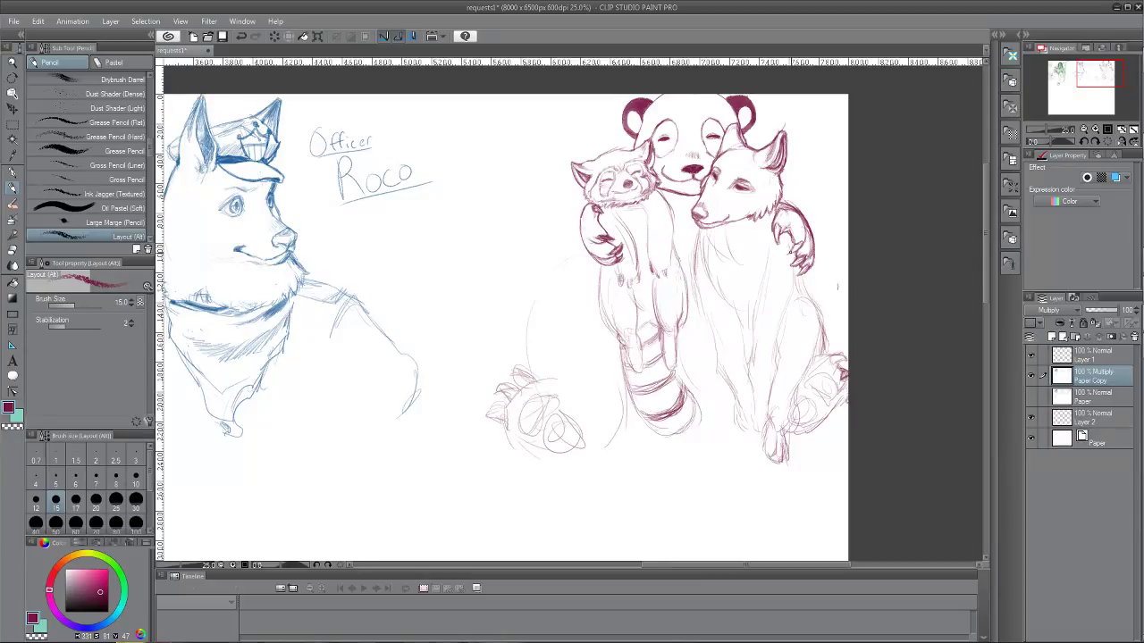
left_click_drag(786, 246, 788, 259)
Sketch lines along the raccoon's side and tail, near the lower paws, and on the wolf's front leg.
left_click_drag(688, 307, 681, 379)
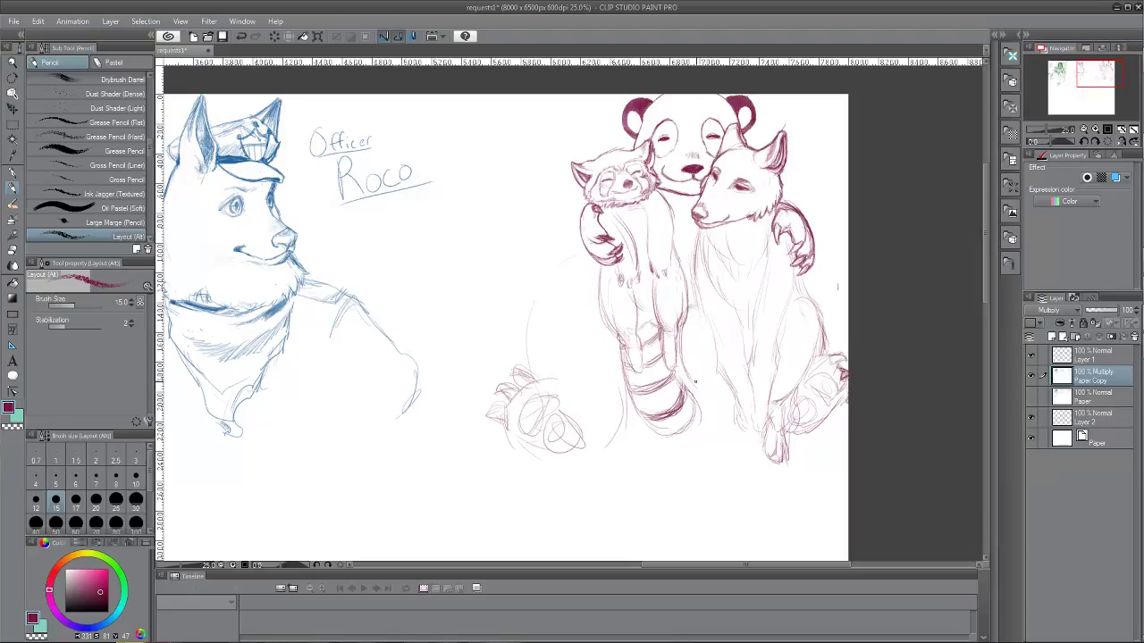
mouse_move(695, 337)
left_mouse_down()
mouse_move(679, 384)
mouse_move(702, 427)
mouse_move(682, 454)
left_mouse_up()
mouse_move(704, 451)
left_mouse_down()
mouse_move(727, 421)
mouse_move(684, 364)
mouse_move(723, 411)
left_mouse_up()
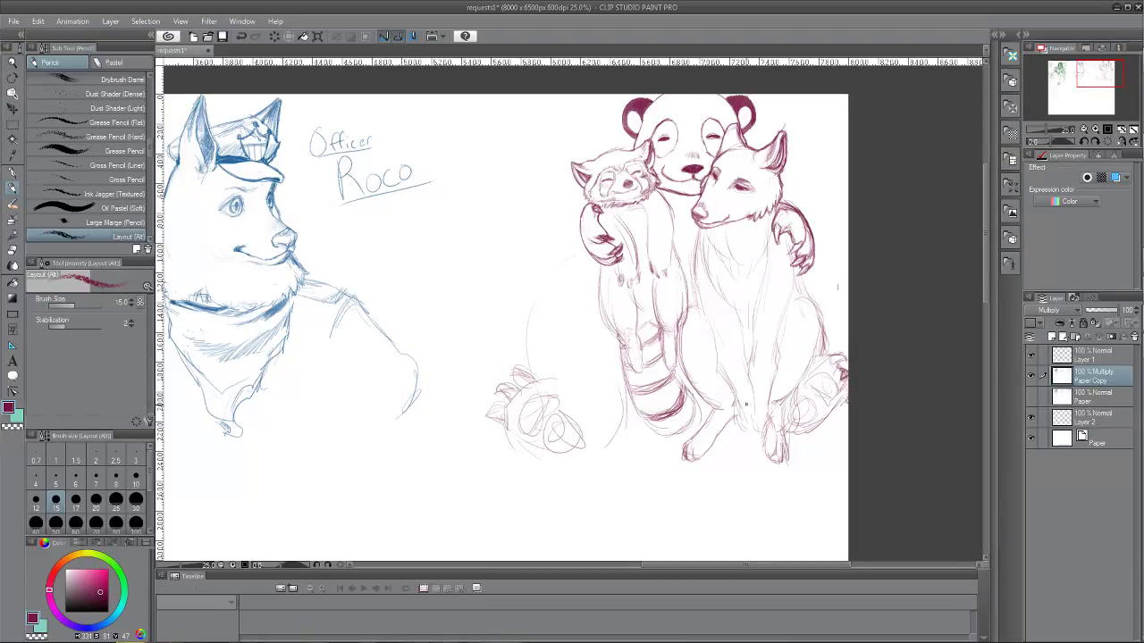
left_click_drag(740, 402, 737, 418)
mouse_move(737, 413)
left_mouse_down()
mouse_move(758, 449)
mouse_move(761, 431)
left_mouse_up()
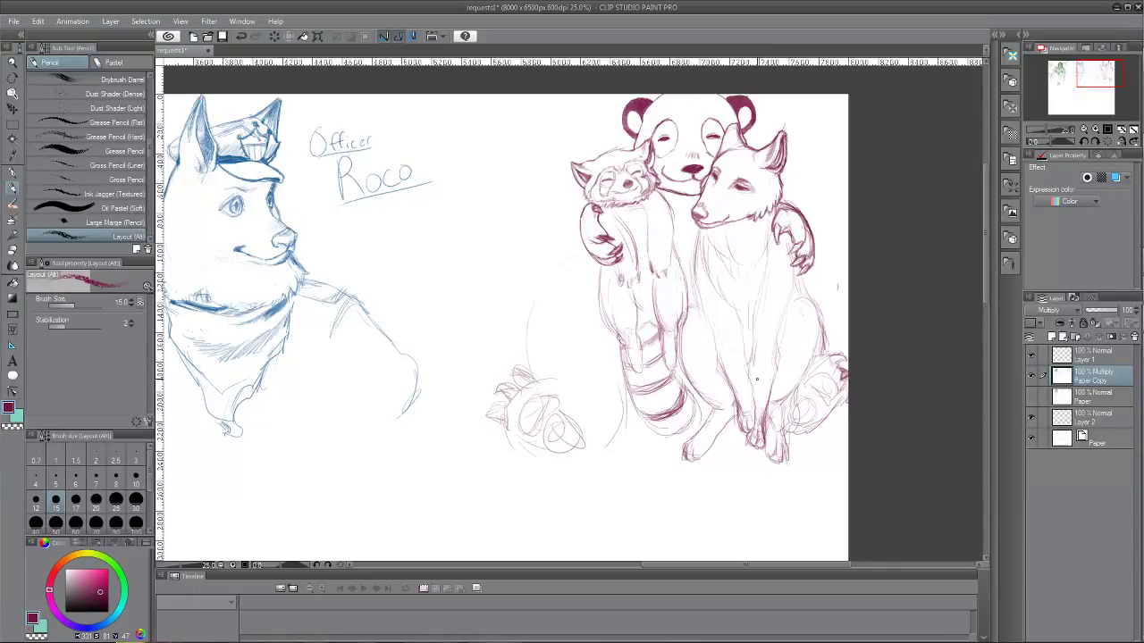
Alternate eraser and pencil to remove stray marks and redraw the wolf's front legs and feet.
key("e")
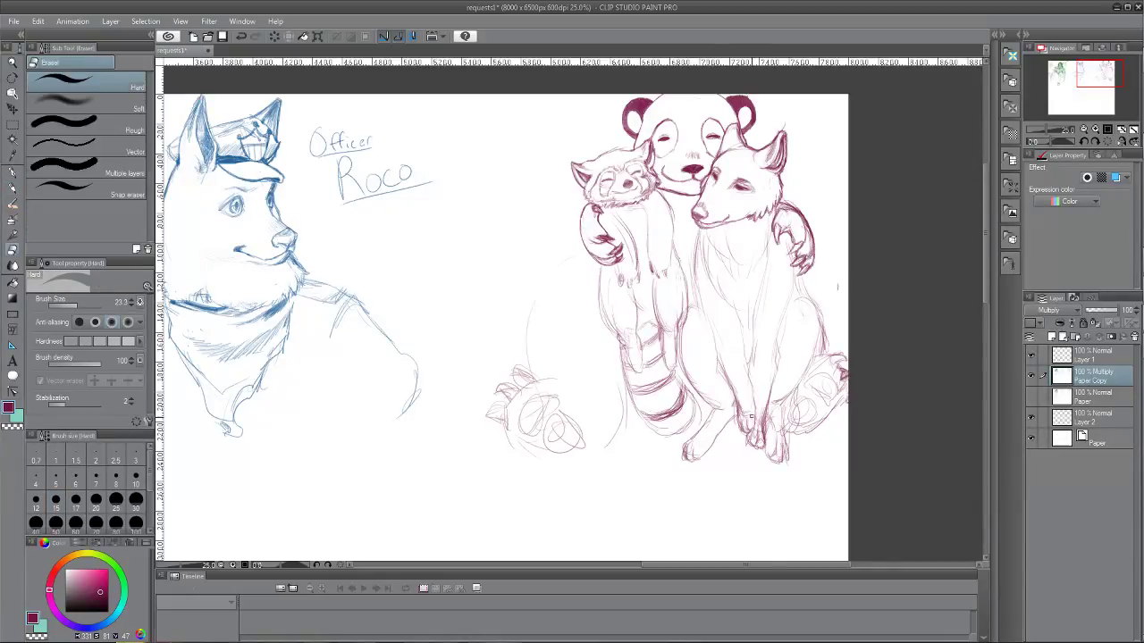
mouse_move(751, 417)
left_mouse_down()
mouse_move(738, 409)
mouse_move(748, 440)
mouse_move(758, 428)
left_mouse_up()
key("p")
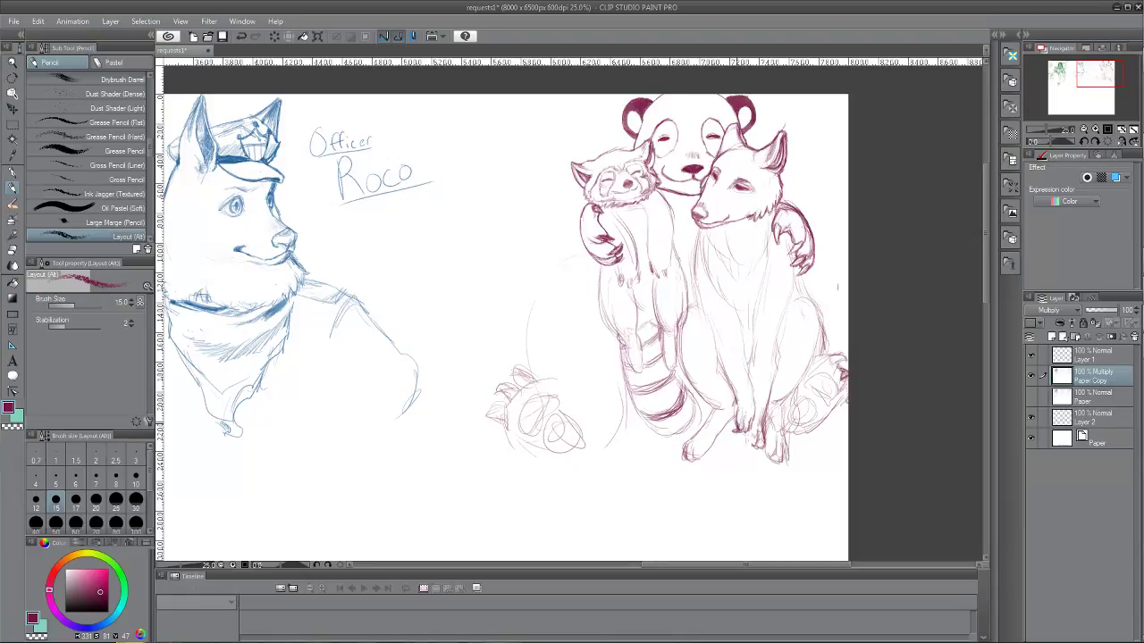
key("e")
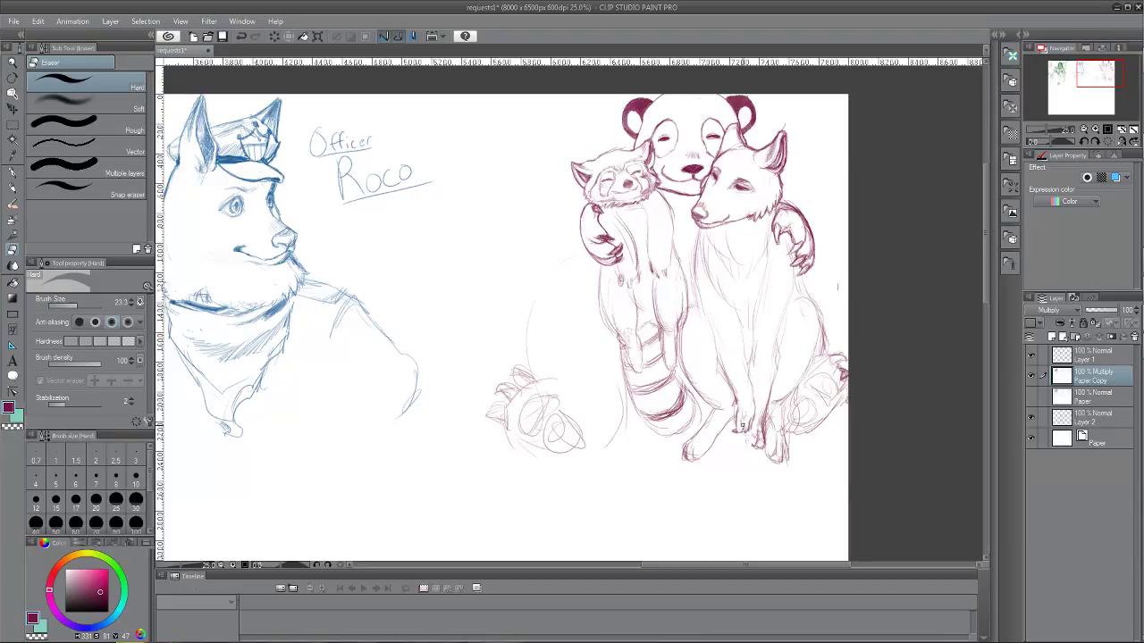
left_click_drag(749, 424, 749, 417)
key("p")
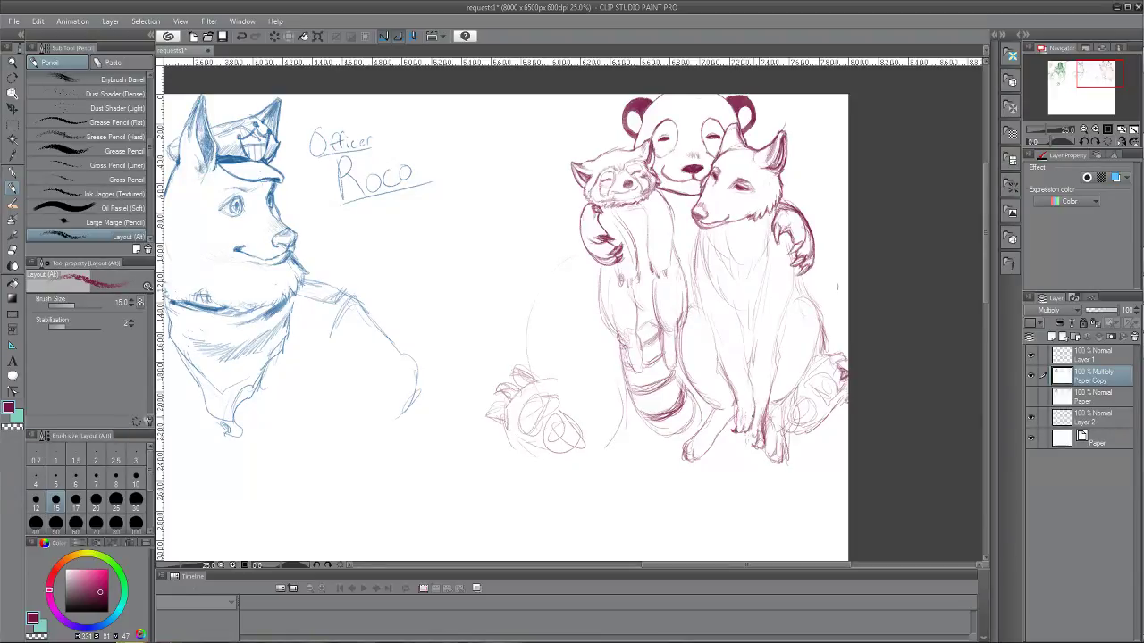
left_click_drag(751, 404, 750, 422)
key("e")
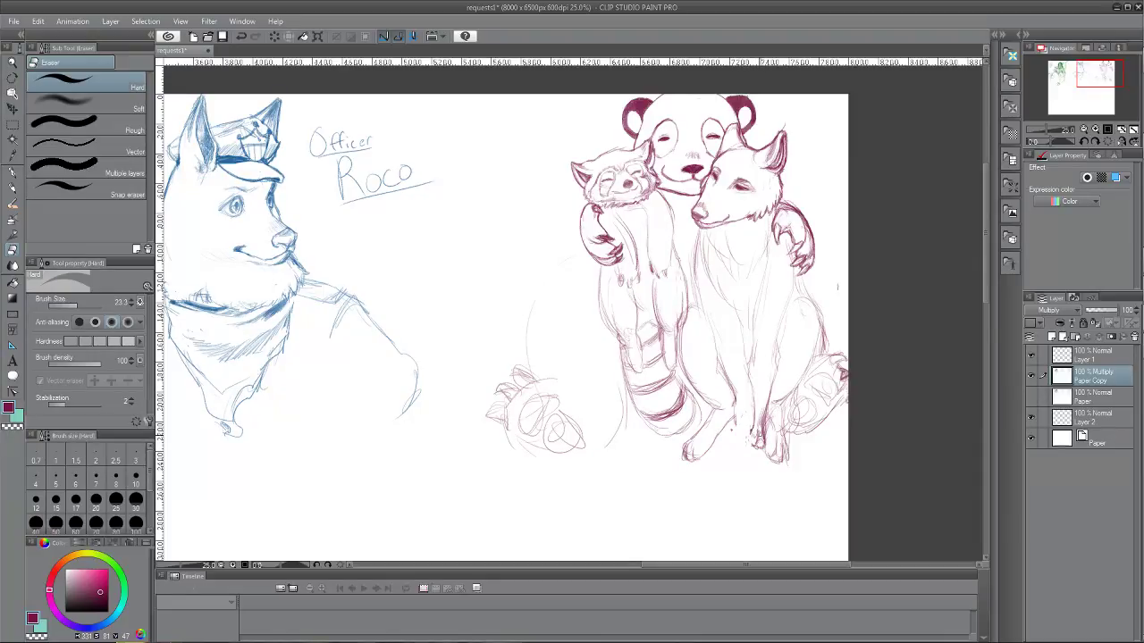
left_click_drag(749, 442, 749, 431)
key("p")
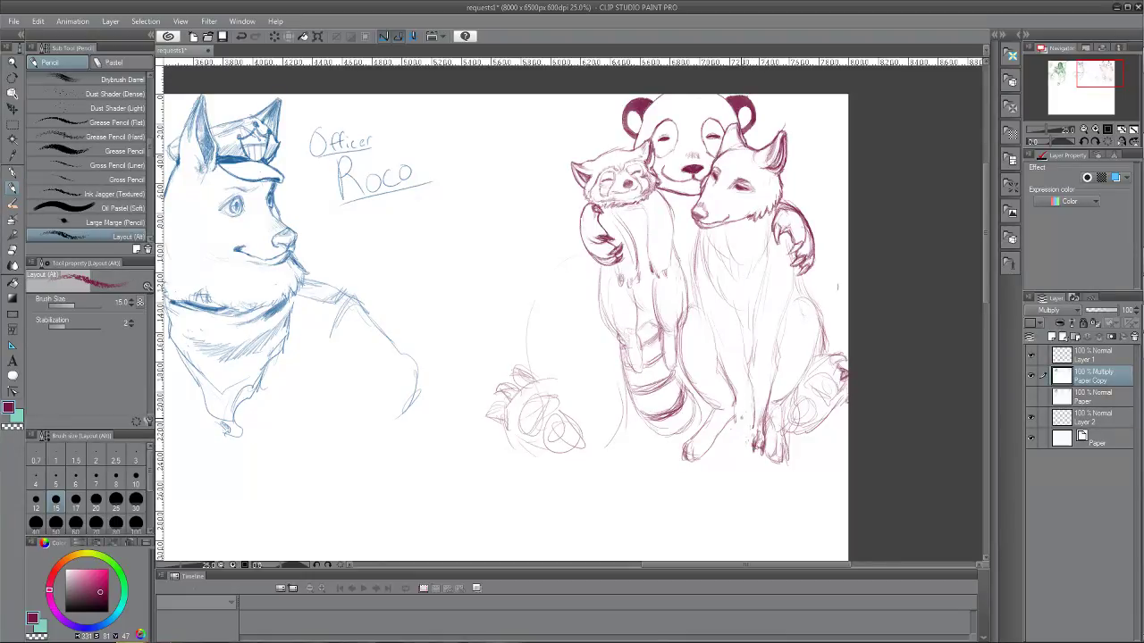
Redraw the wolf's front legs, chest fur, neck and right side with fresh pencil strokes.
left_click_drag(739, 411, 743, 437)
mouse_move(738, 315)
left_mouse_down()
mouse_move(721, 341)
mouse_move(730, 346)
left_mouse_up()
mouse_move(731, 300)
left_mouse_down()
mouse_move(720, 330)
mouse_move(743, 355)
mouse_move(743, 377)
left_mouse_up()
mouse_move(731, 331)
left_mouse_down()
mouse_move(746, 342)
mouse_move(736, 356)
mouse_move(747, 375)
mouse_move(764, 296)
left_mouse_up()
left_click_drag(766, 319, 770, 282)
left_click_drag(768, 267, 765, 294)
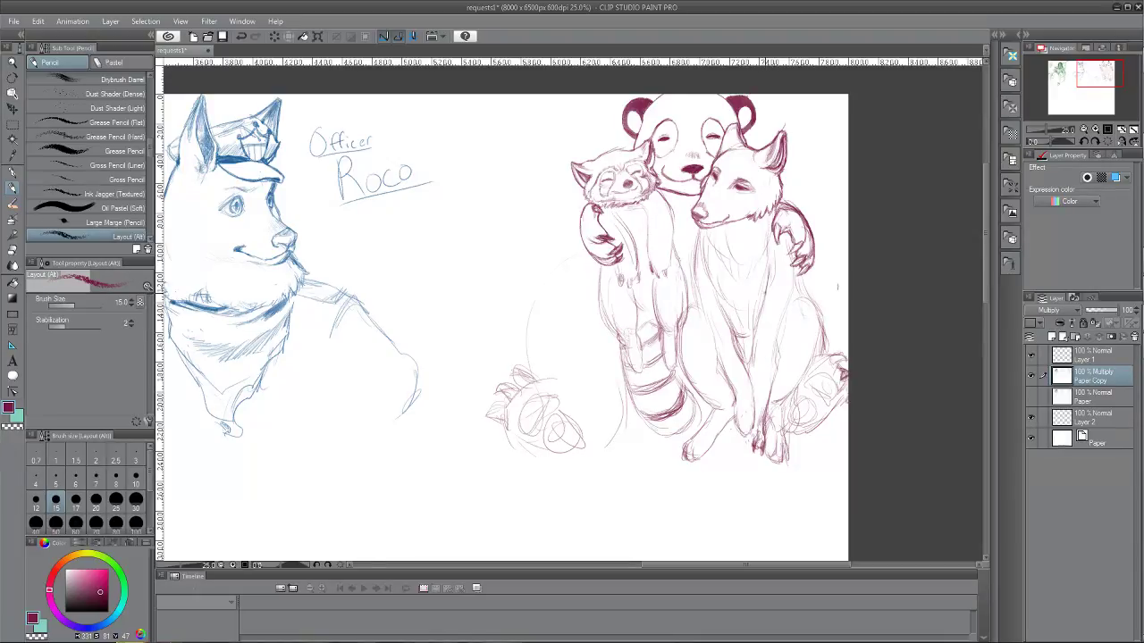
left_click_drag(704, 264, 724, 317)
left_click_drag(795, 265, 822, 349)
mouse_move(699, 228)
left_mouse_down()
mouse_move(693, 288)
mouse_move(715, 355)
left_mouse_up()
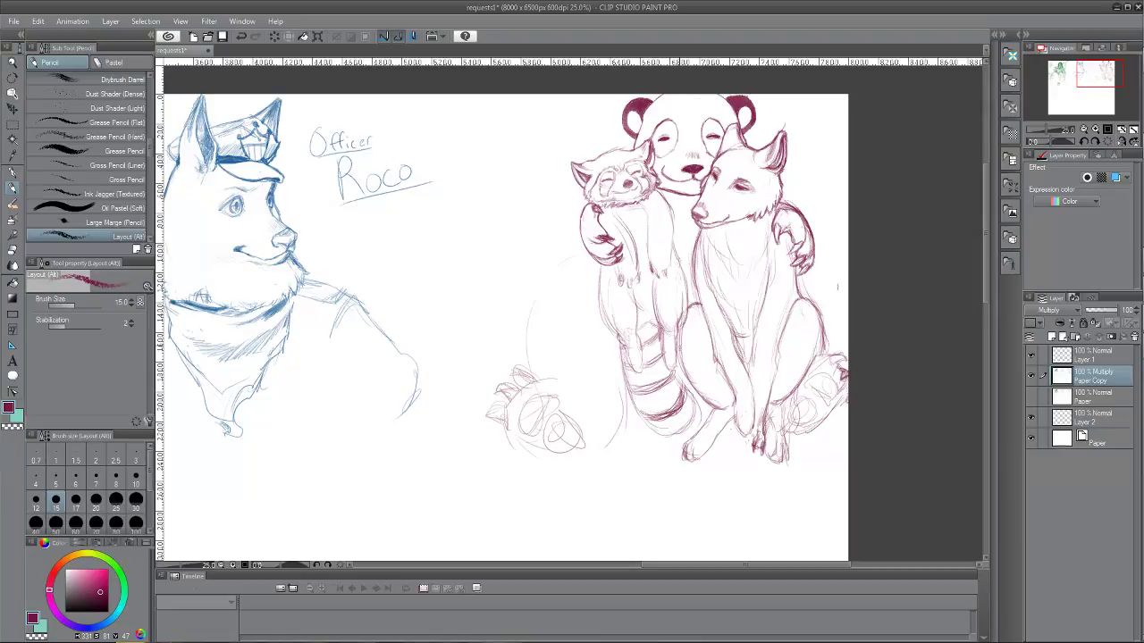
Darken pencil lines on the raccoon's body and near its tail.
left_click_drag(681, 339, 693, 390)
key("e")
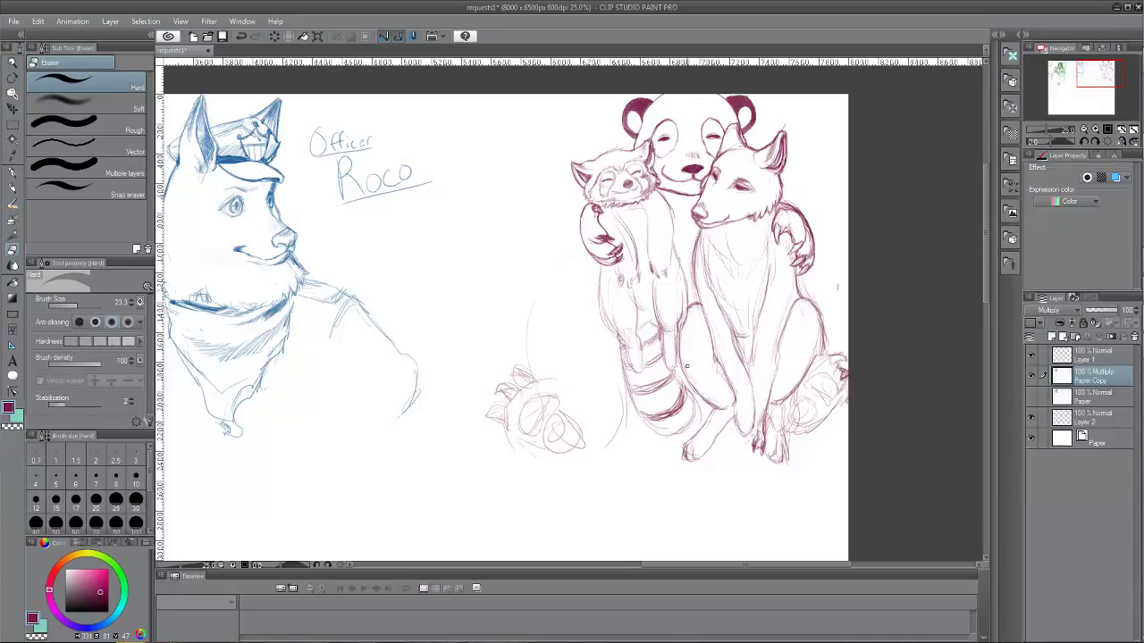
key("p")
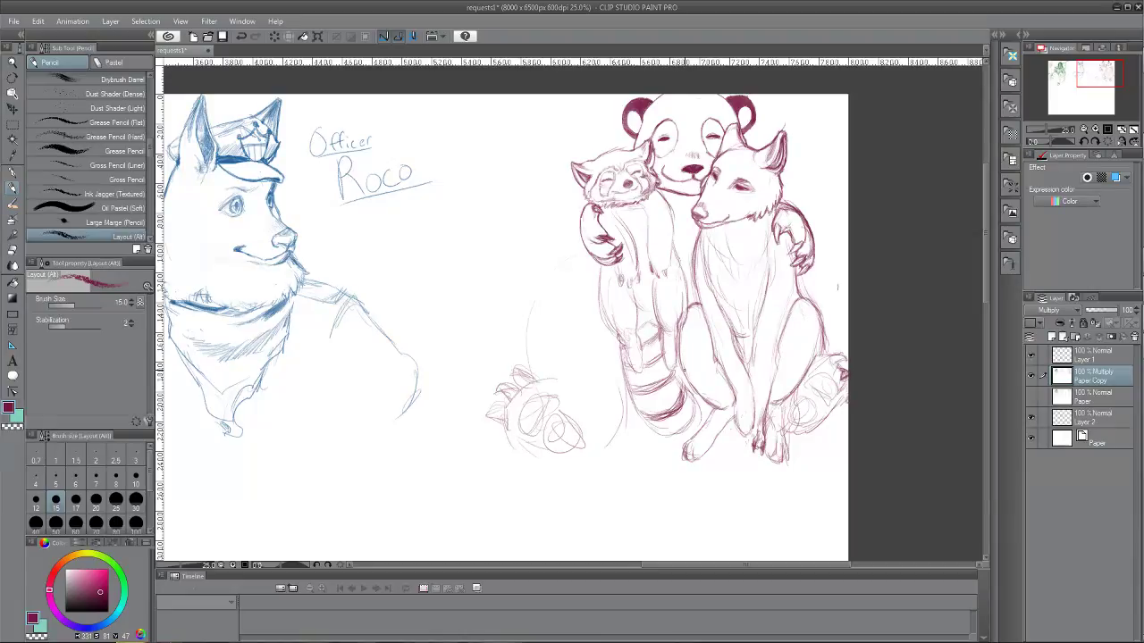
left_click_drag(685, 370, 694, 390)
key("e")
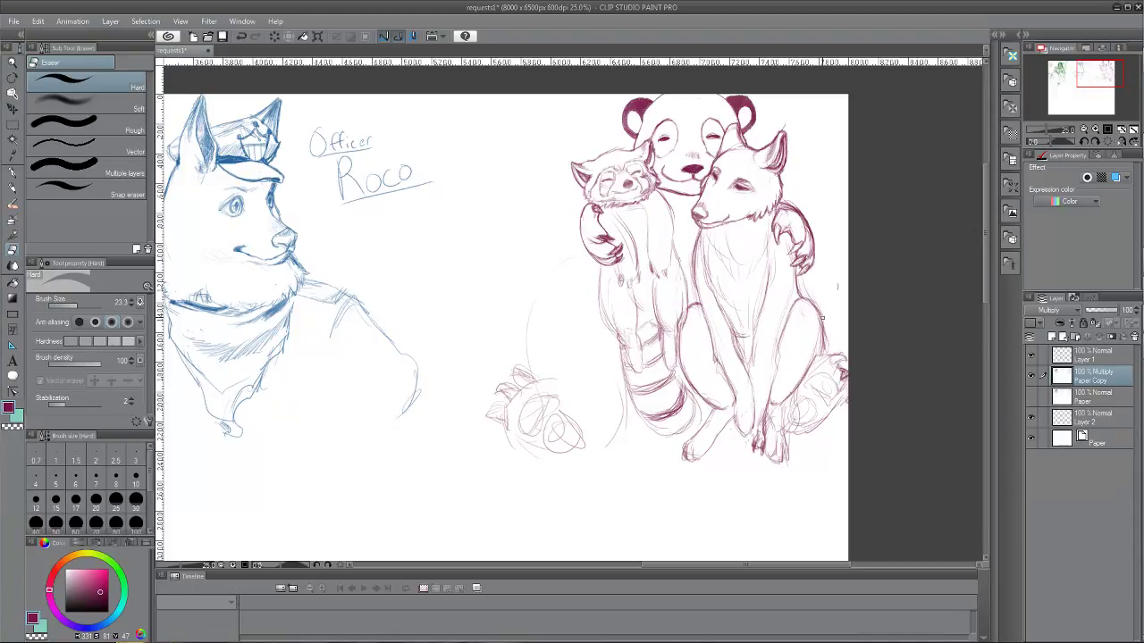
key("p")
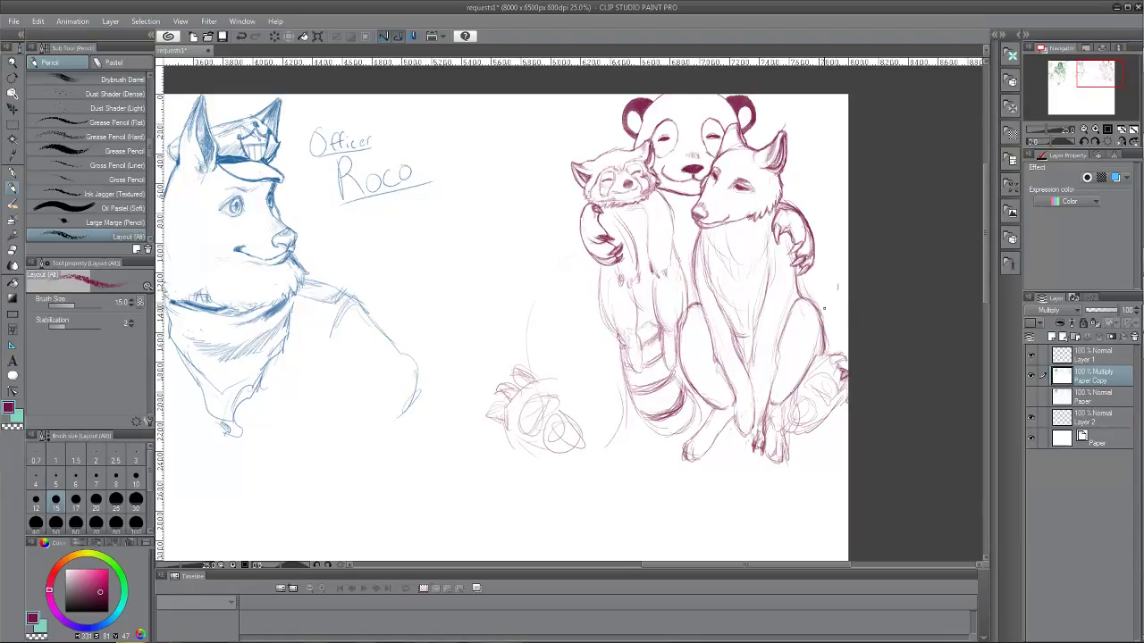
Try an outline down the wolf's right side, then undo the last stroke.
left_click_drag(829, 311, 827, 327)
left_click_drag(845, 250, 828, 318)
key("ctrl+z")
key("ctrl+z")
Redraw the wolf's back and hip, sketch a curving tail, and darken a leg line.
left_click_drag(837, 282, 837, 290)
left_click_drag(804, 300, 849, 291)
mouse_move(834, 413)
left_mouse_down()
mouse_move(795, 473)
mouse_move(797, 524)
left_mouse_up()
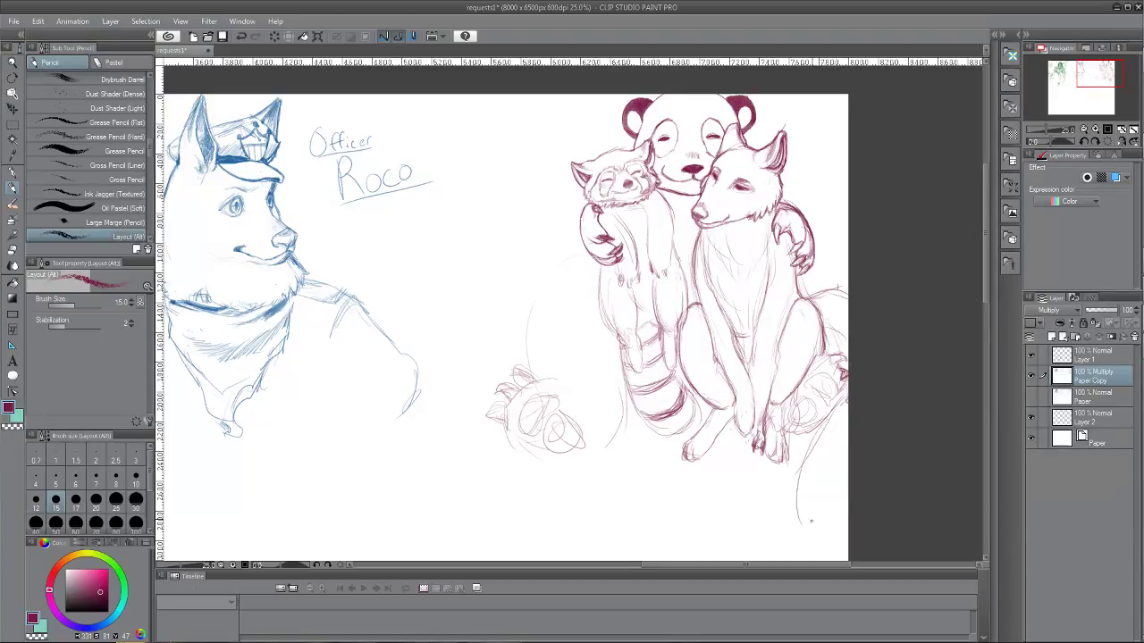
left_click_drag(811, 438, 810, 542)
mouse_move(801, 441)
left_mouse_down()
mouse_move(788, 509)
mouse_move(833, 554)
left_mouse_up()
left_click_drag(845, 475, 828, 553)
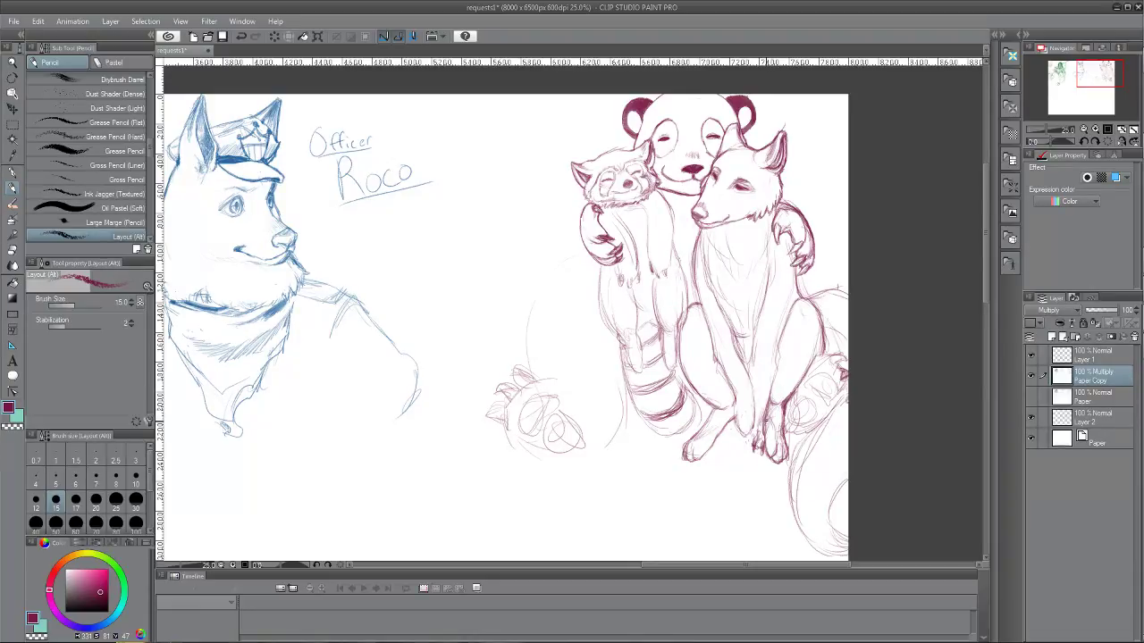
mouse_move(768, 413)
left_mouse_down()
mouse_move(770, 447)
mouse_move(774, 426)
mouse_move(767, 434)
left_mouse_up()
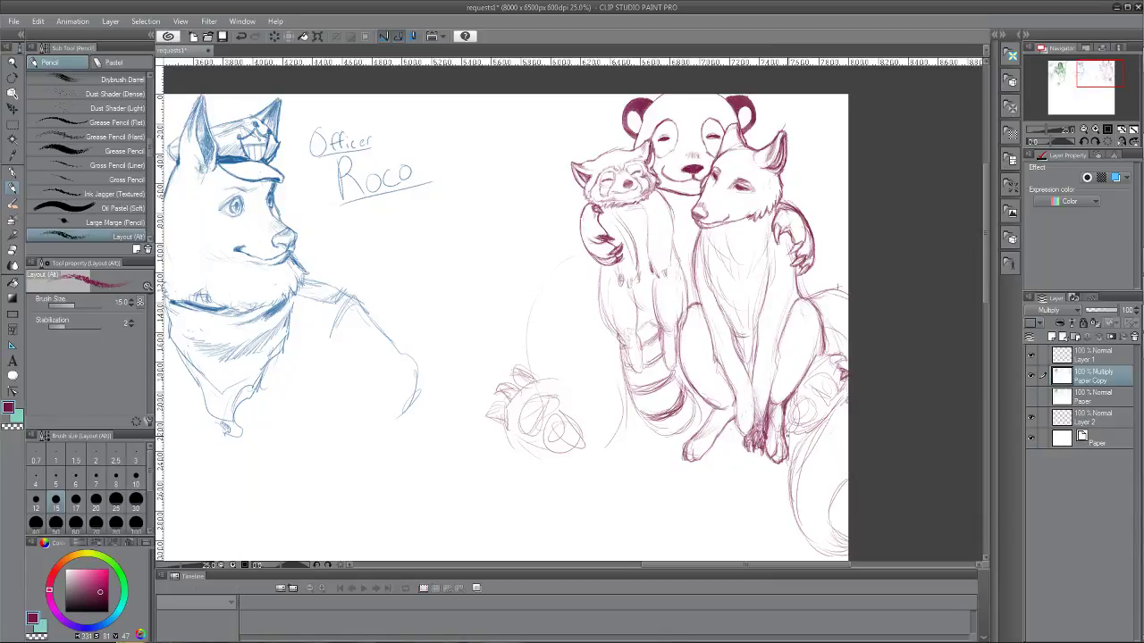
Save the requests1 drawing with Ctrl+S.
left_click(13, 20)
left_click(48, 117)
key("ctrl+s")
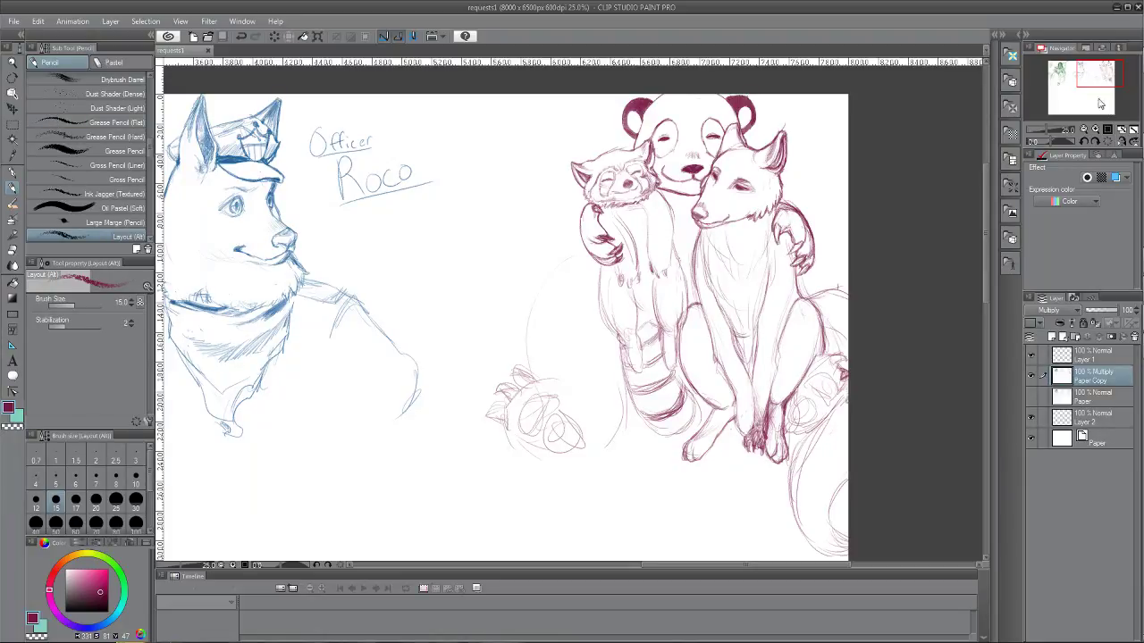
Minimize Clip Studio Paint and bring OBS Studio in front of the browser.
left_click(1115, 7)
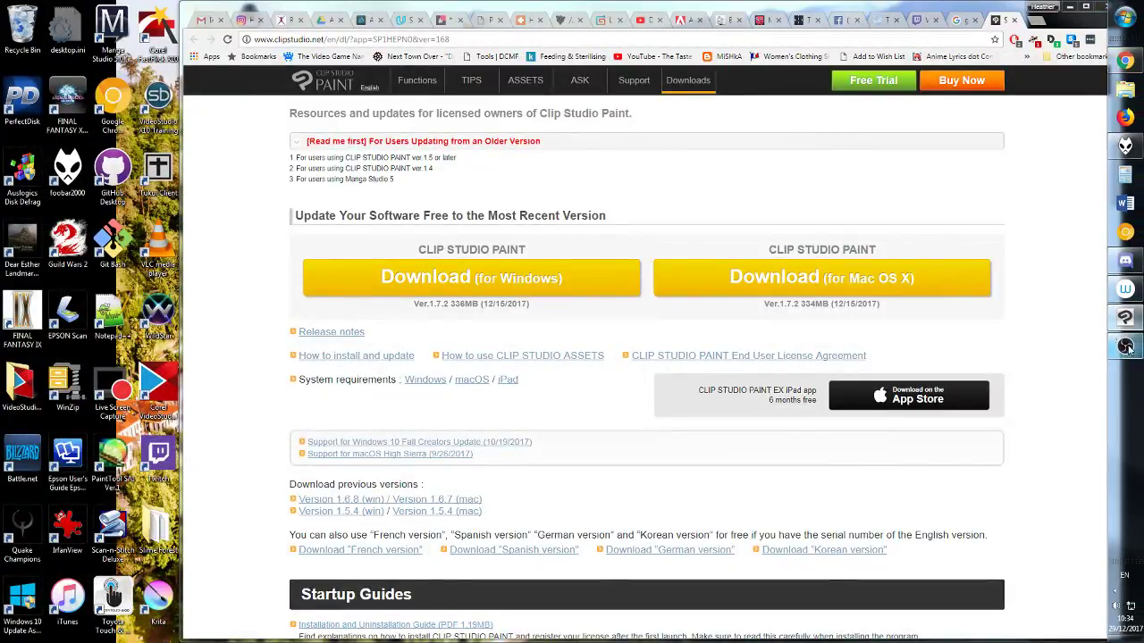
left_click(1126, 347)
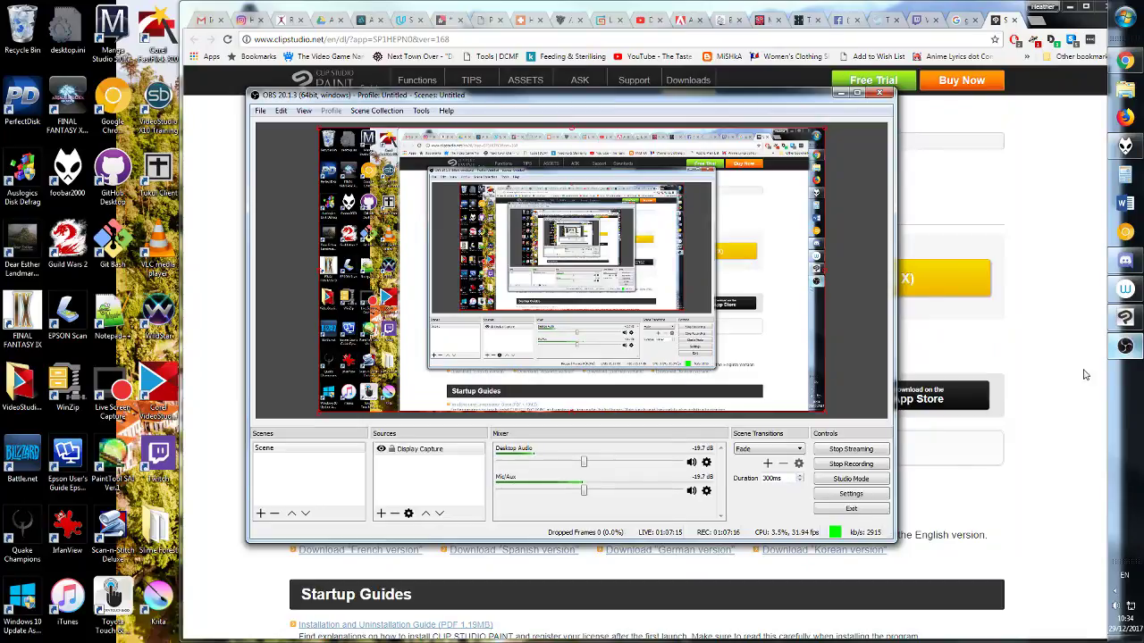